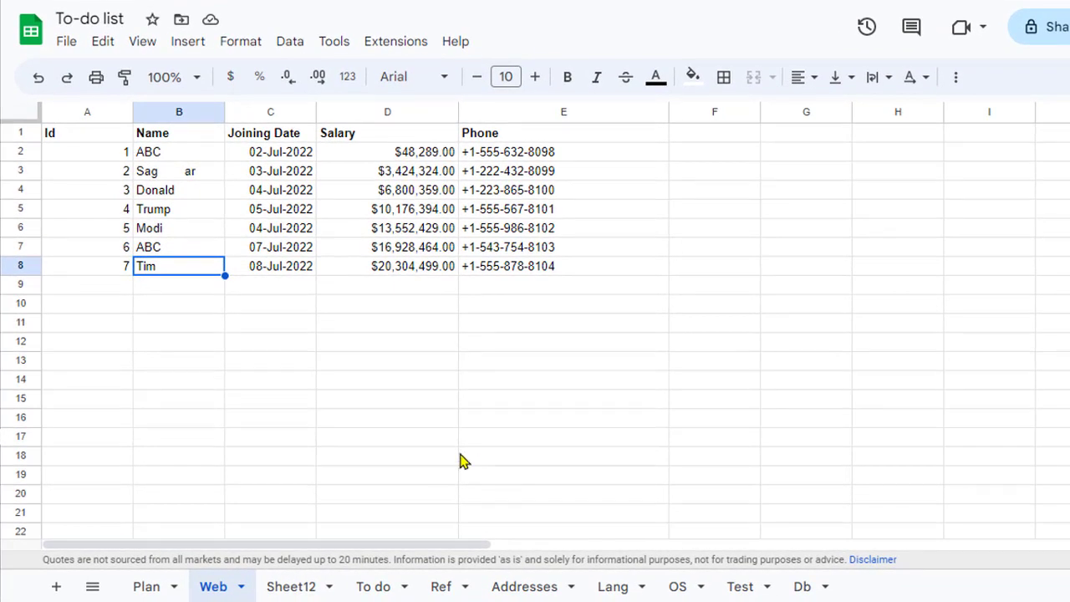
Glance at the Data menu, then select the data table from A1 to E8
{"action": "left_click", "coordinate": [290, 46]}
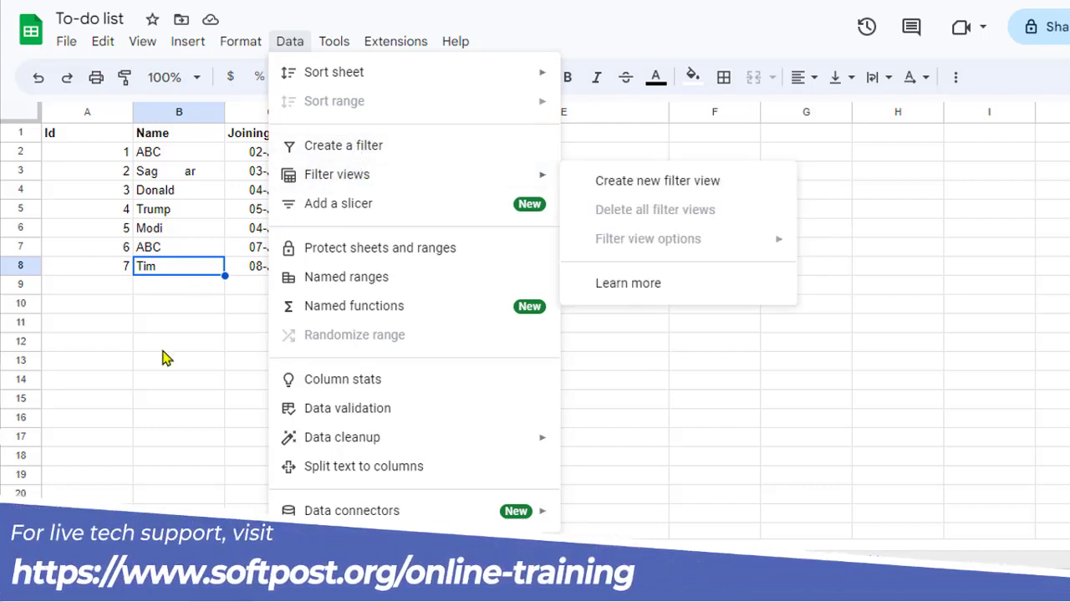
{"action": "left_click", "coordinate": [162, 370]}
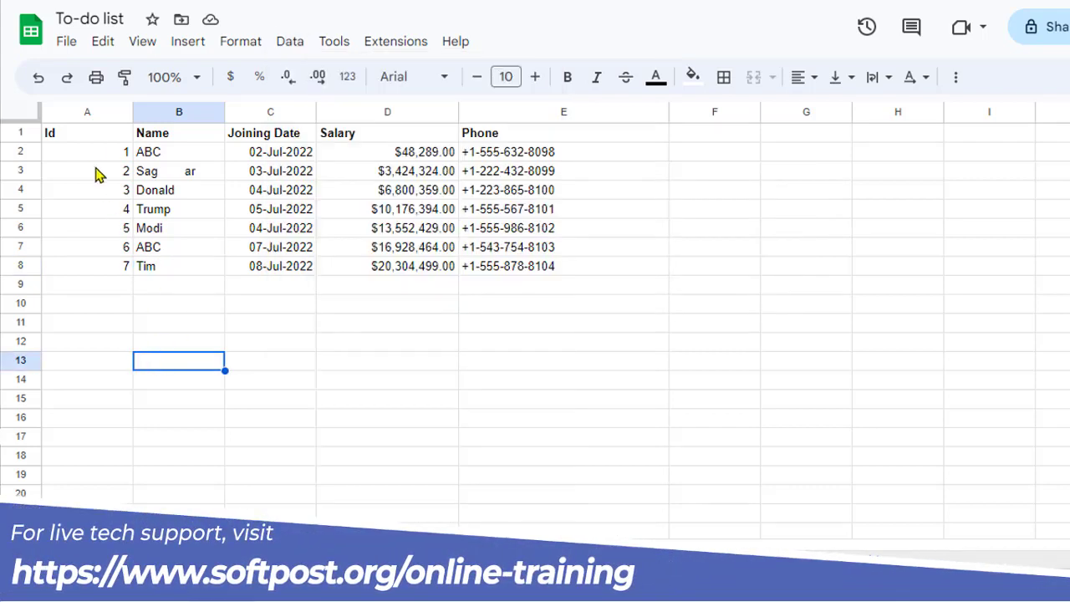
{"action": "left_click_drag", "start_coordinate": [95, 136], "coordinate": [535, 272]}
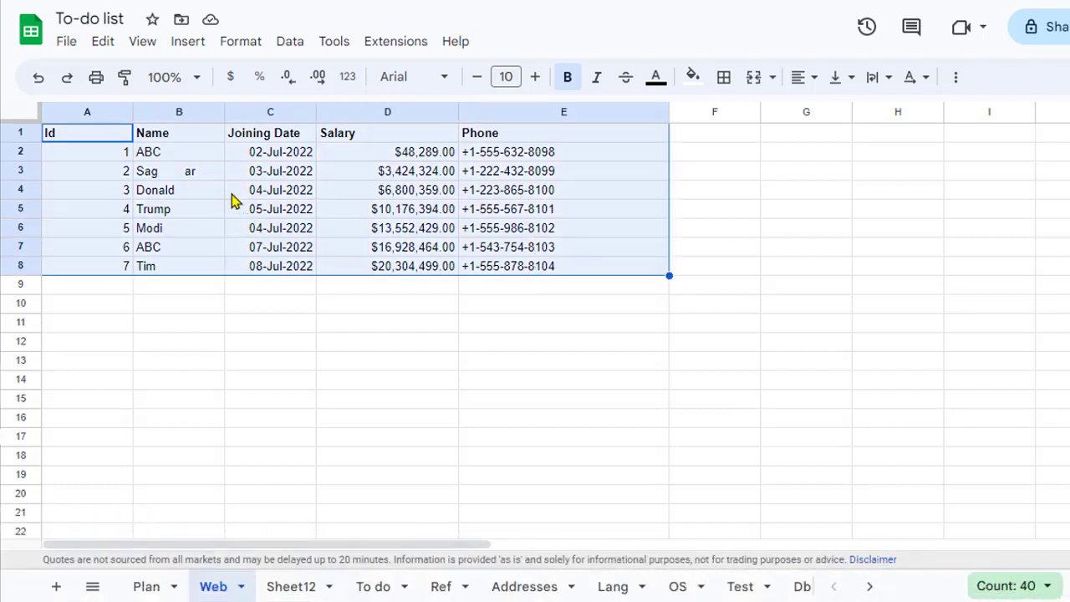
Create a filter on the A1:E8 table and widen the Joining Date column
{"action": "left_click", "coordinate": [289, 47]}
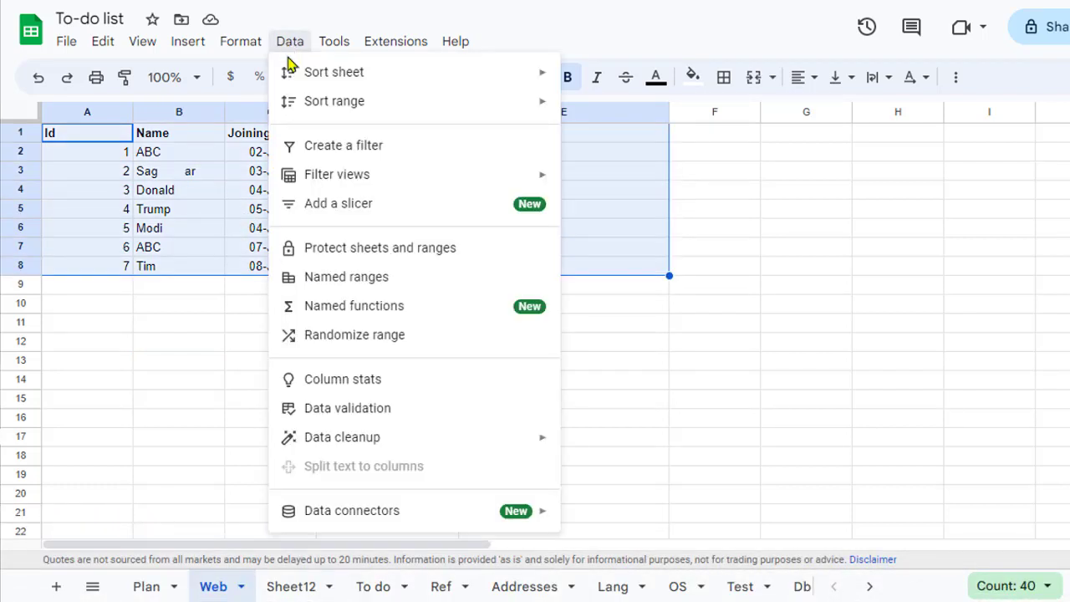
{"action": "left_click", "coordinate": [377, 147]}
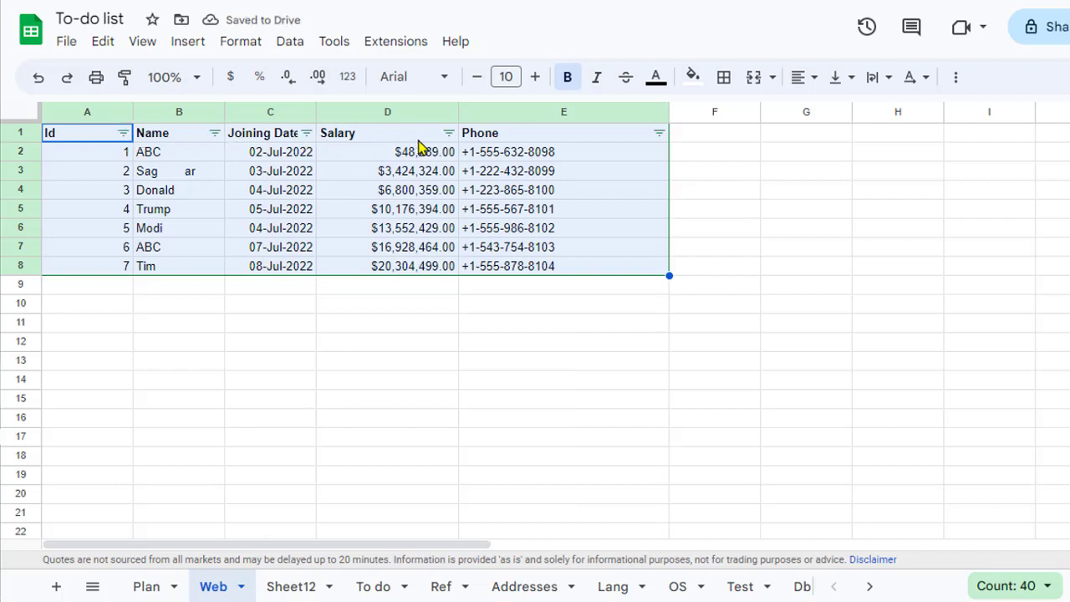
{"action": "left_click_drag", "start_coordinate": [317, 111], "coordinate": [362, 112]}
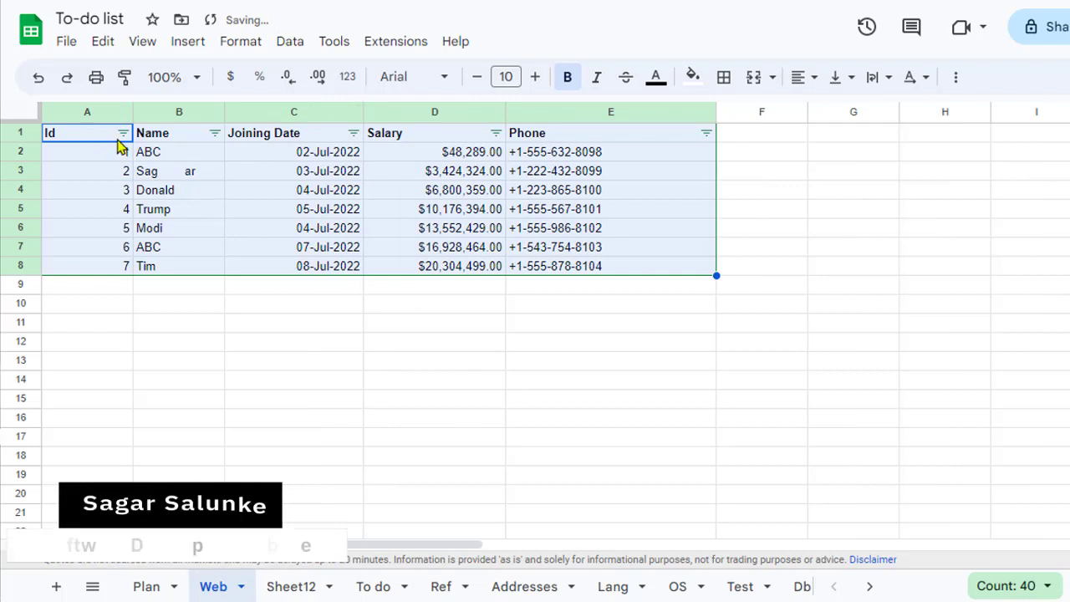
{"action": "left_click", "coordinate": [281, 316]}
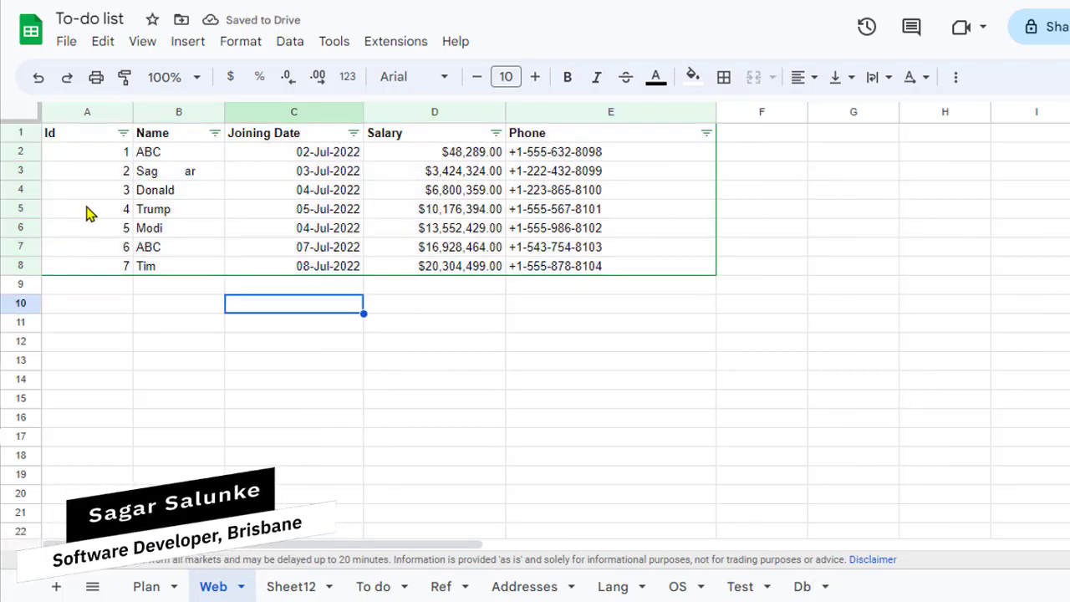
{"action": "left_click", "coordinate": [157, 329]}
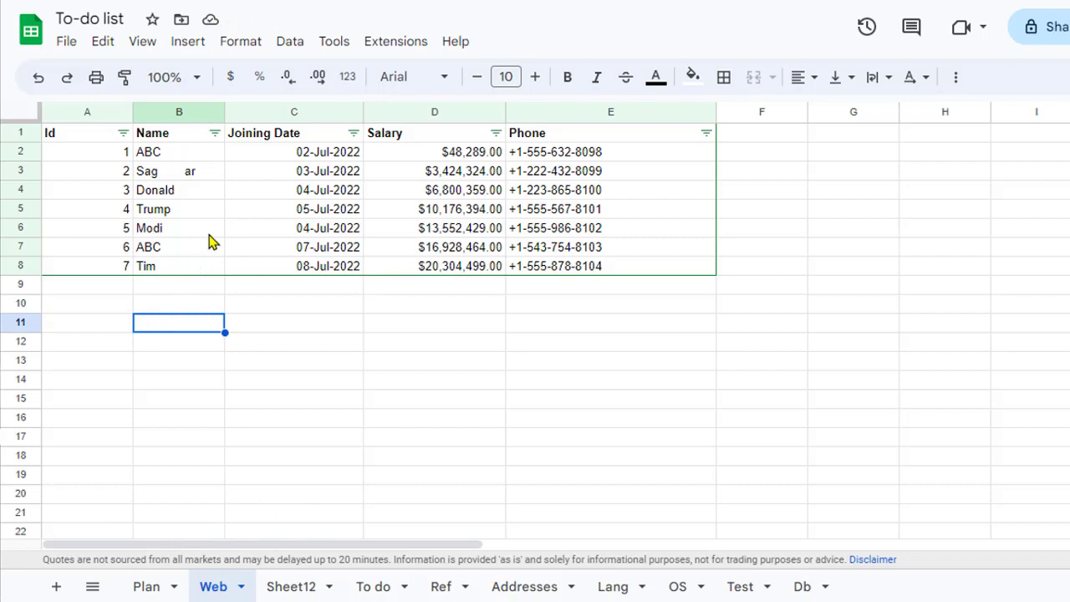
Filter the Name column to ABC only, leaving 2 of 7 rows visible
{"action": "left_click", "coordinate": [215, 134]}
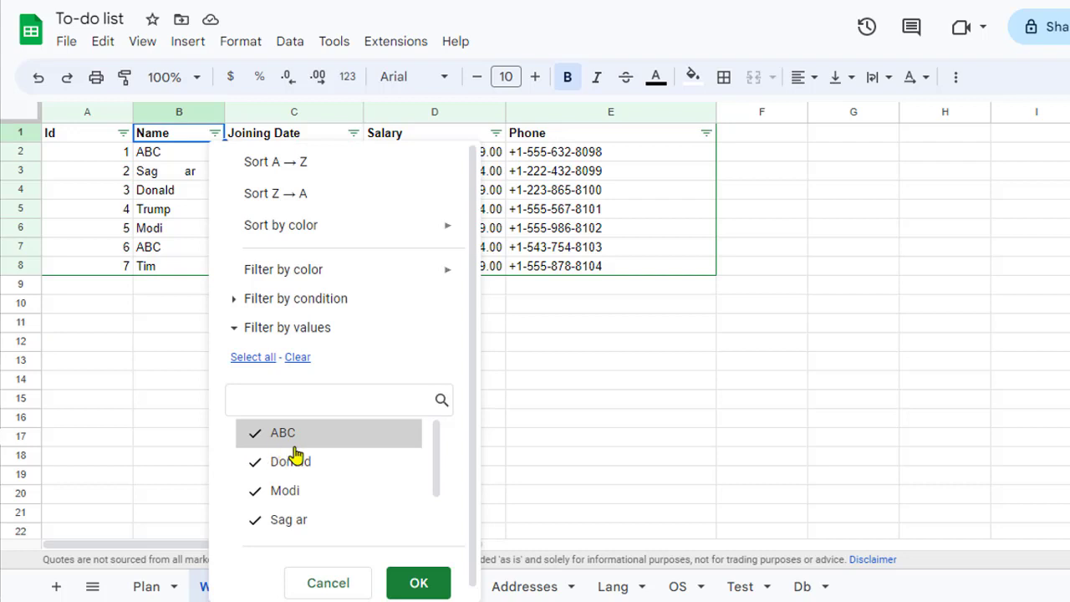
{"action": "left_click", "coordinate": [296, 360]}
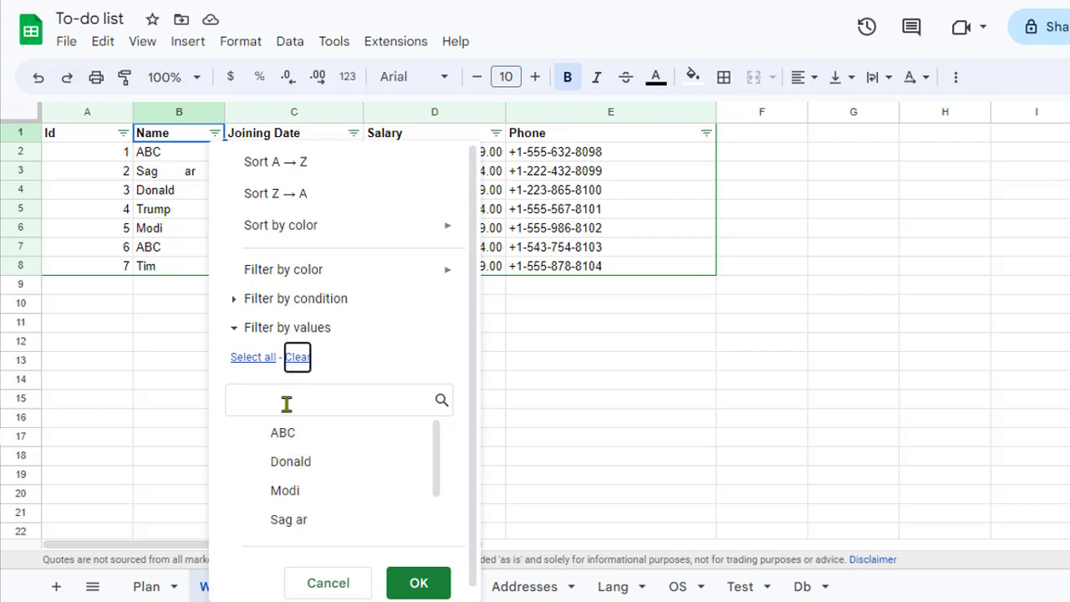
{"action": "left_click", "coordinate": [249, 439]}
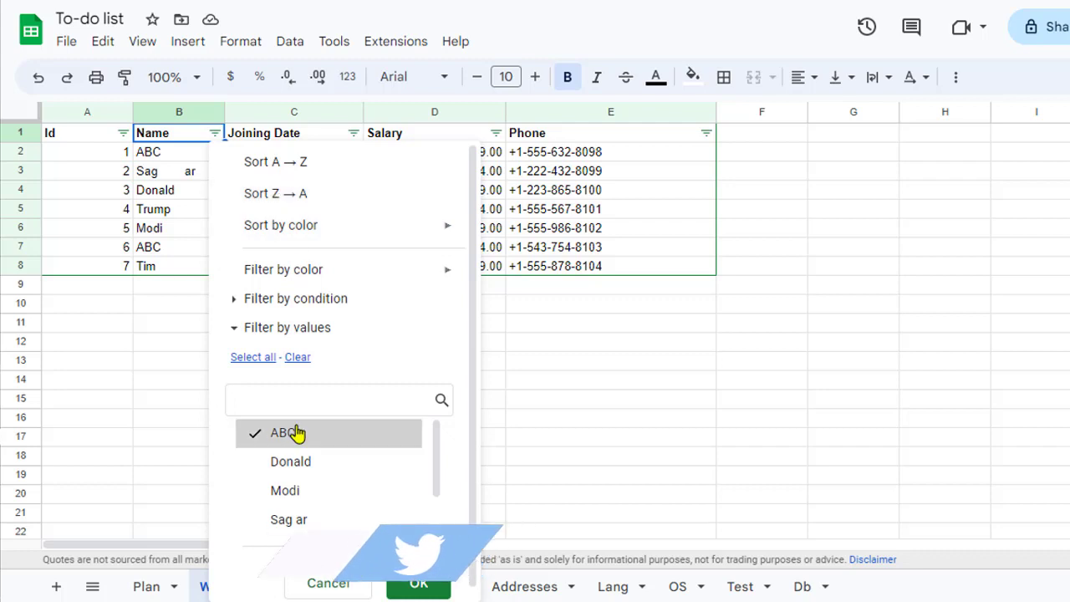
{"action": "left_click", "coordinate": [422, 587]}
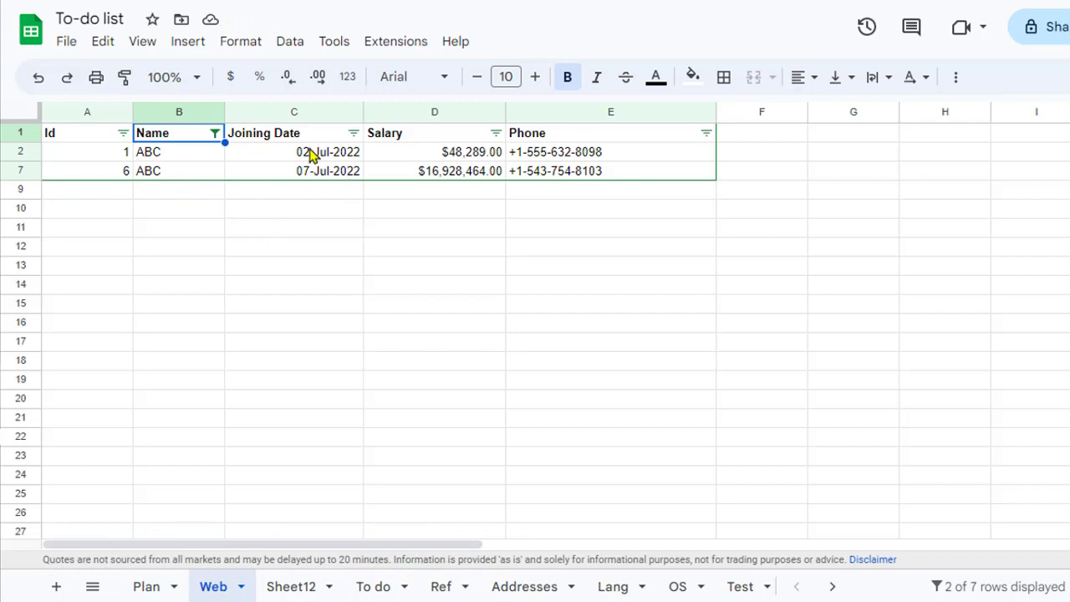
{"action": "left_click", "coordinate": [292, 43]}
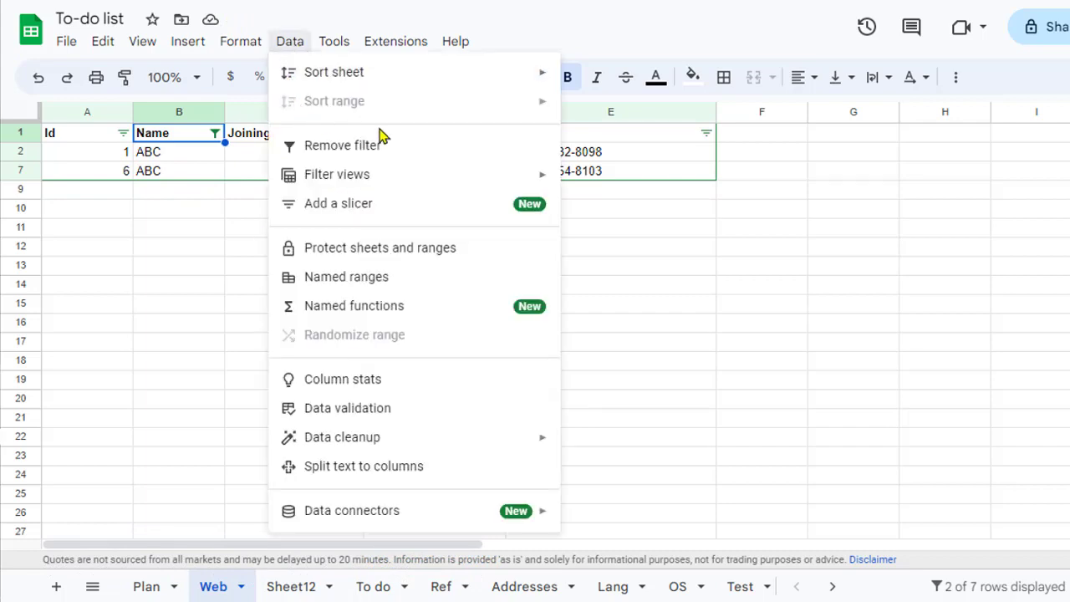
Bring up the Data menu's Filter views submenu for the ABC filter
{"action": "left_click", "coordinate": [254, 254]}
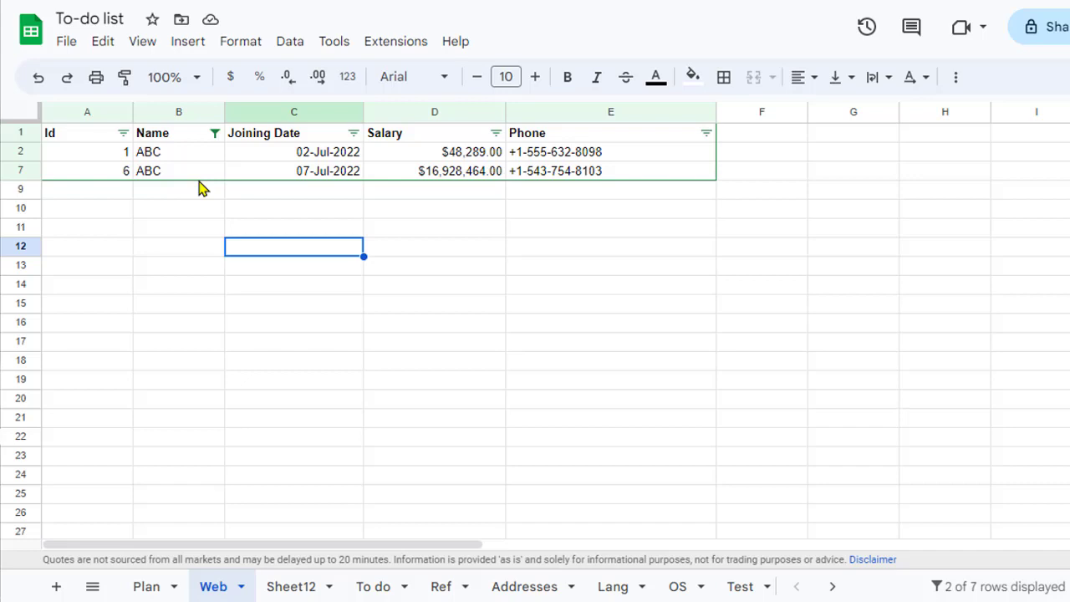
{"action": "left_click", "coordinate": [290, 46]}
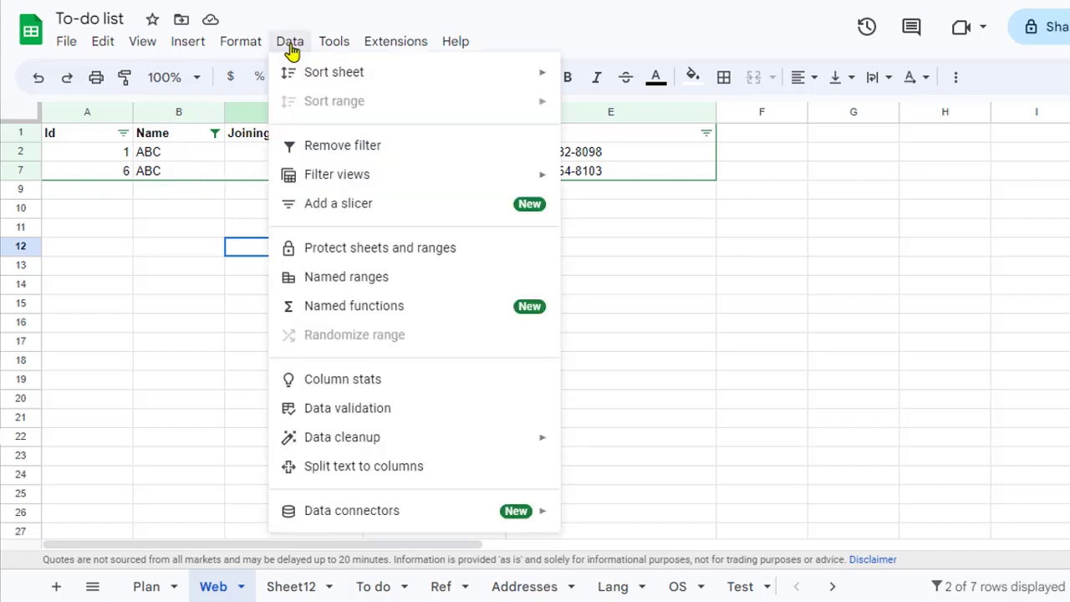
{"action": "mouse_move", "coordinate": [386, 182]}
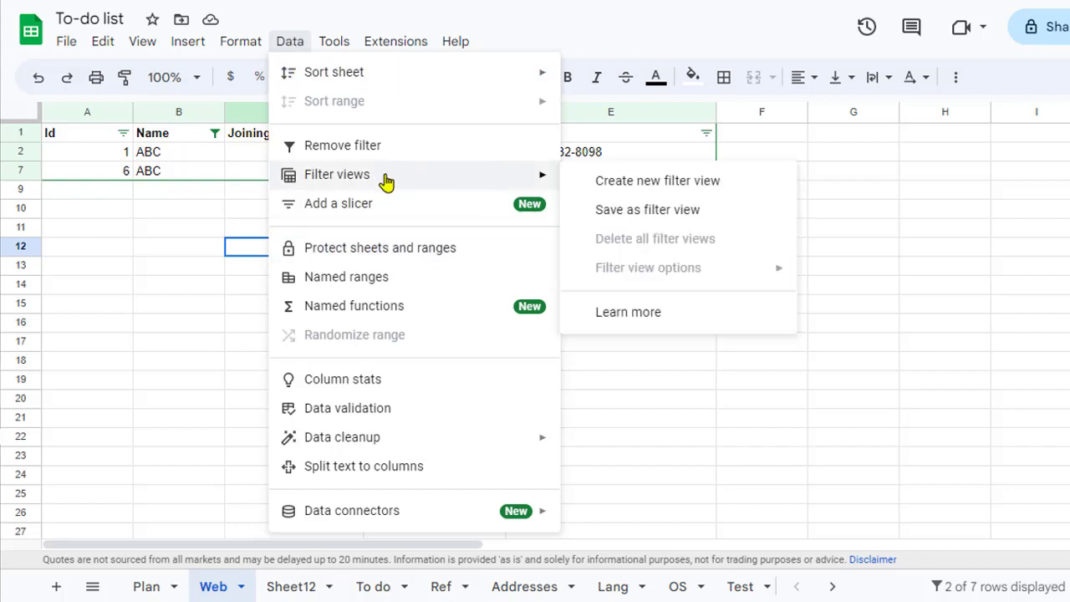
Save the ABC filter as a filter view named NAME=ABC
{"action": "left_click", "coordinate": [680, 212]}
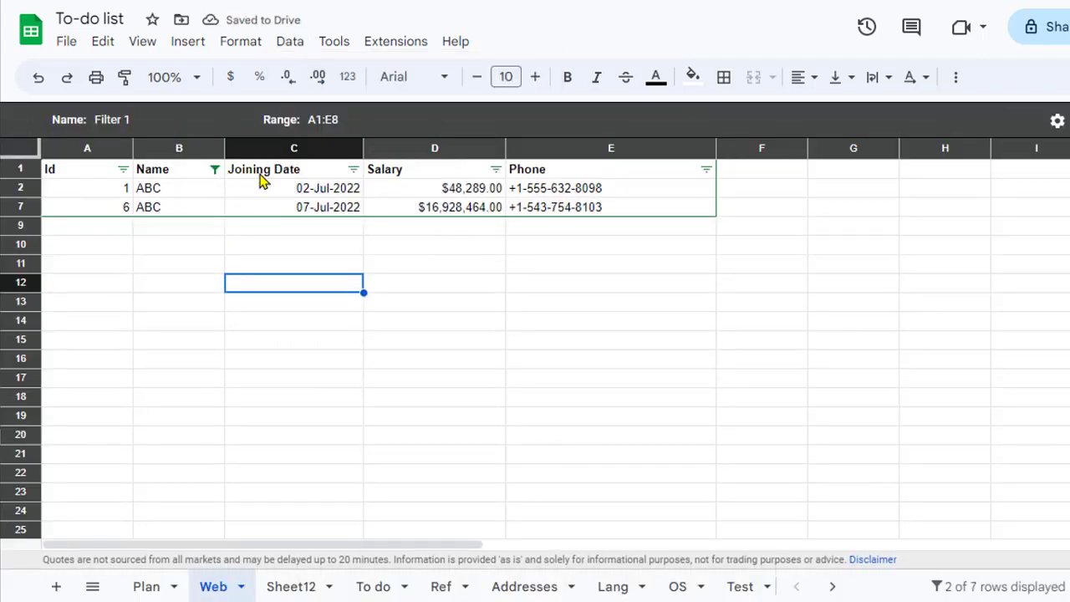
{"action": "left_click", "coordinate": [119, 119]}
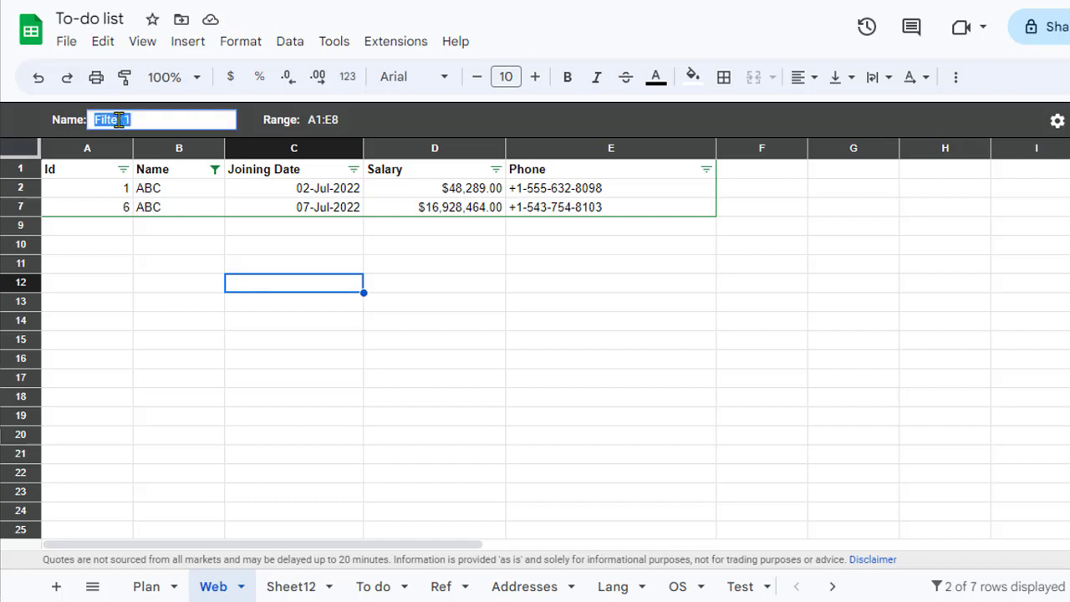
{"action": "type", "text": "NAME=ABC"}
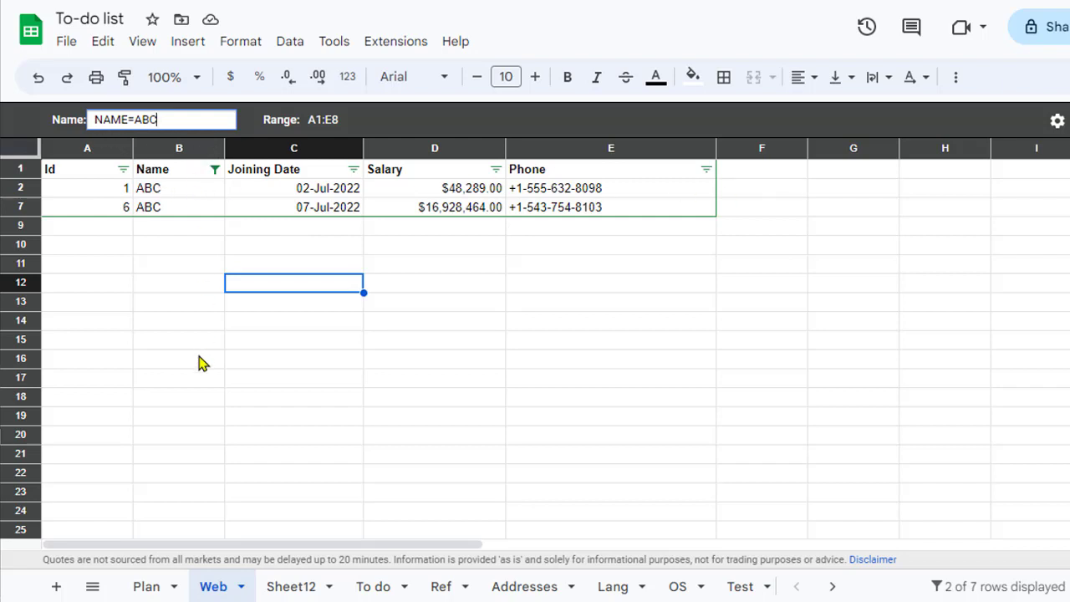
{"action": "left_click", "coordinate": [488, 325]}
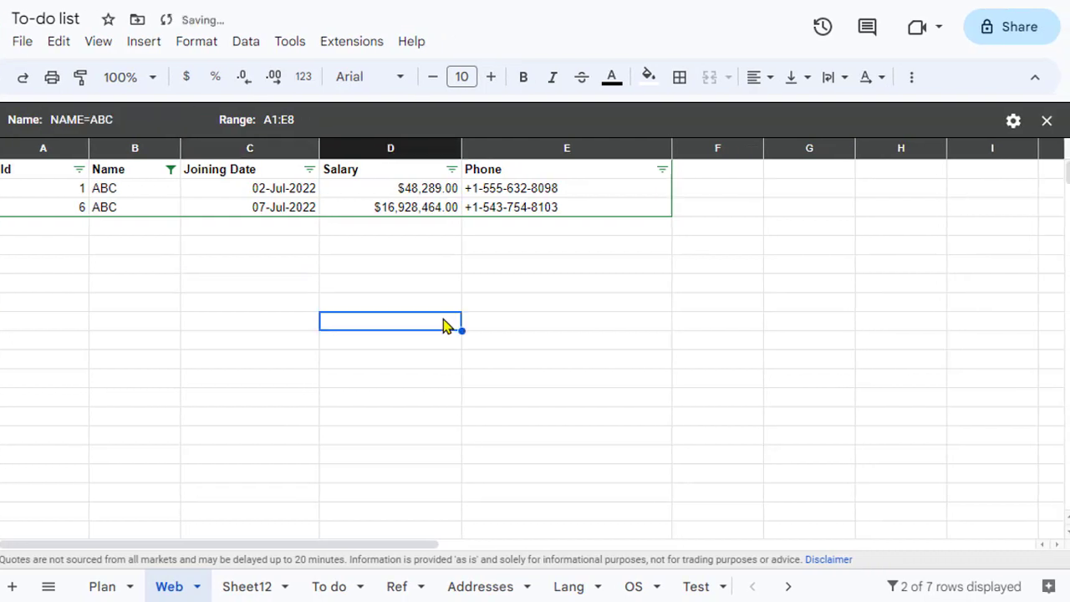
Verify NAME=ABC is listed under Filter views, then exit that filter view
{"action": "left_click", "coordinate": [247, 43]}
{"action": "mouse_move", "coordinate": [382, 173]}
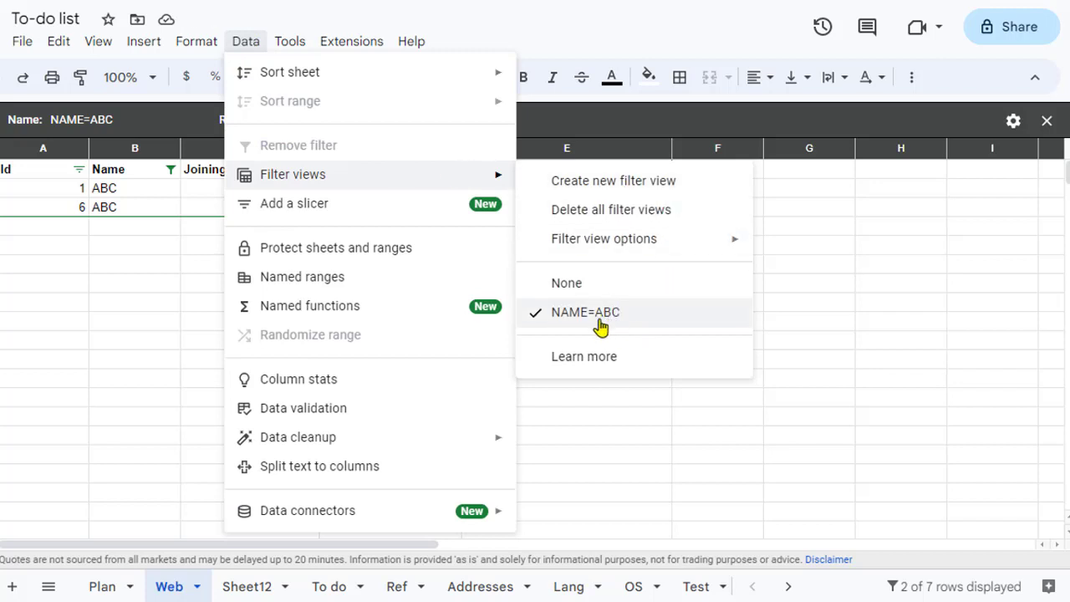
{"action": "left_click", "coordinate": [99, 288]}
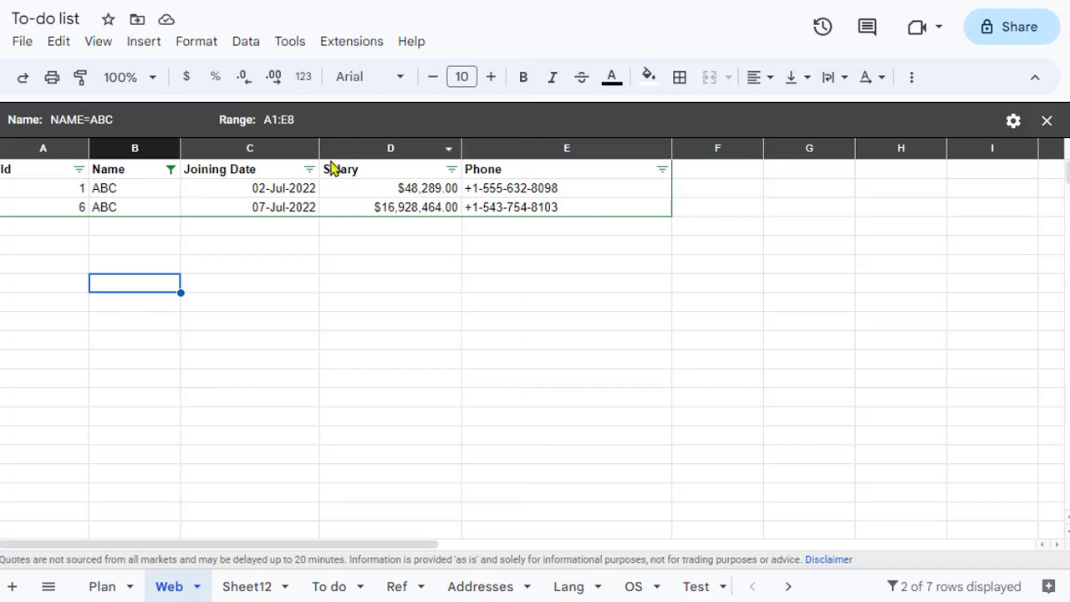
{"action": "left_click", "coordinate": [1045, 121]}
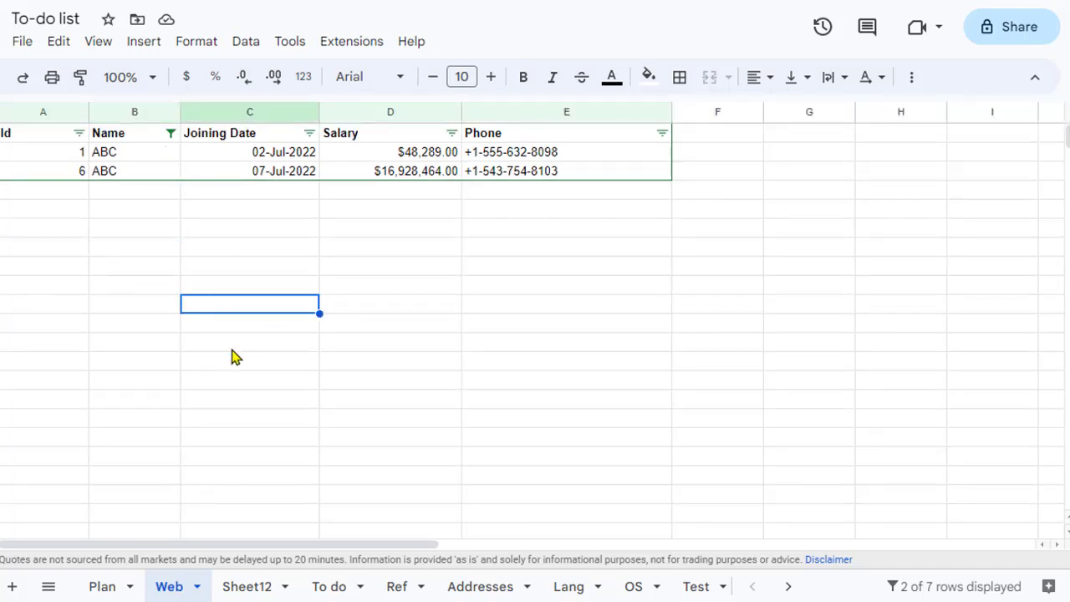
Clear the Name filter by rechecking every name so all 7 rows show
{"action": "left_click", "coordinate": [170, 133]}
{"action": "left_click", "coordinate": [209, 357]}
{"action": "left_click", "coordinate": [376, 583]}
{"action": "left_click", "coordinate": [210, 341]}
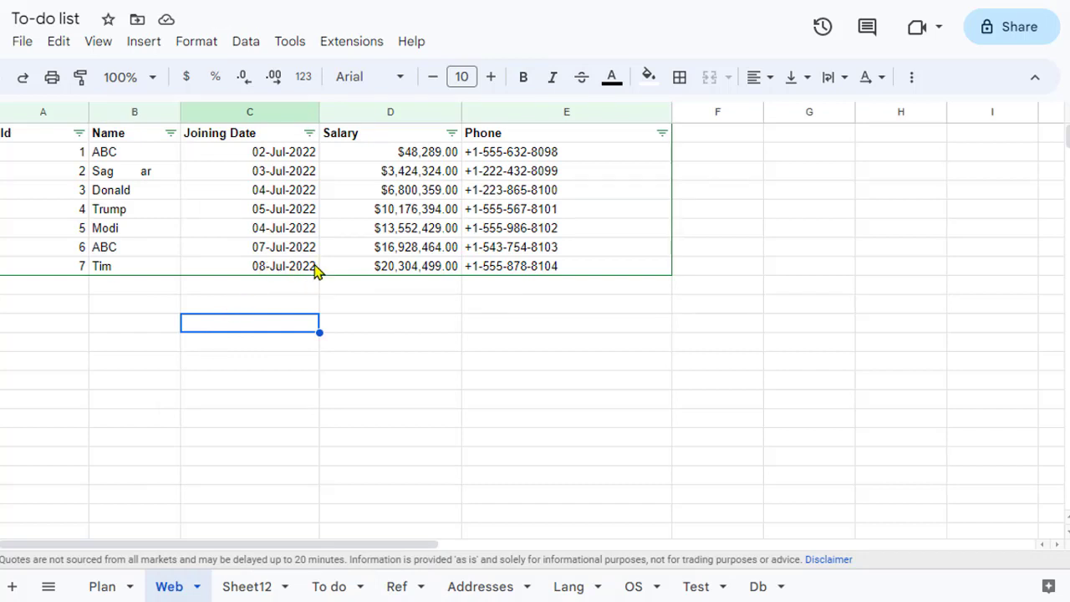
Filter the Joining Date column to 04-Jul-2022 only, showing the Donald and Modi rows
{"action": "left_click", "coordinate": [308, 133]}
{"action": "left_click", "coordinate": [132, 356]}
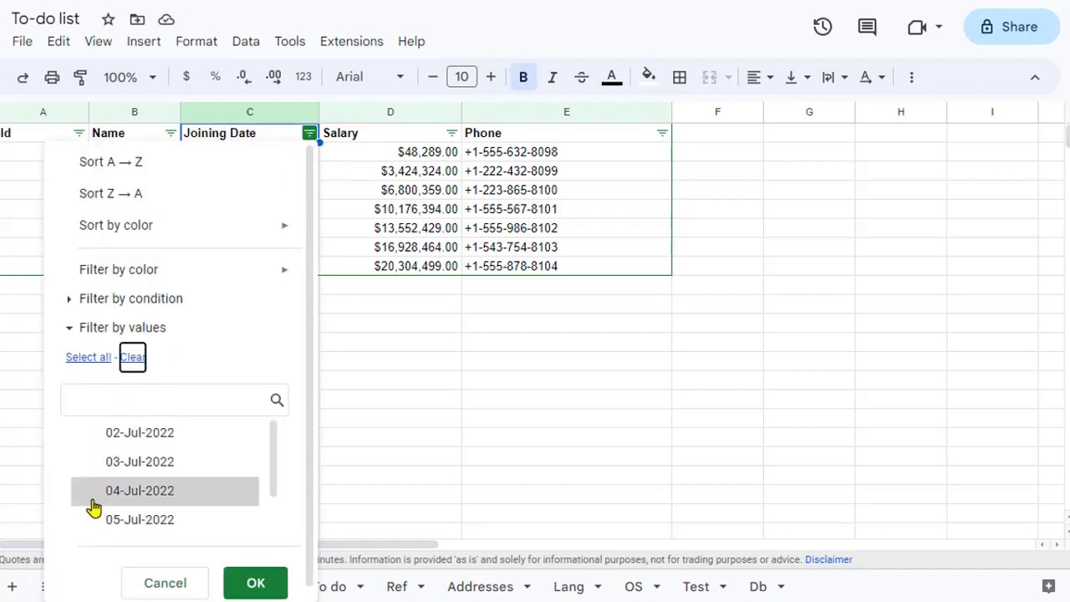
{"action": "left_click", "coordinate": [94, 502]}
{"action": "left_click", "coordinate": [251, 585]}
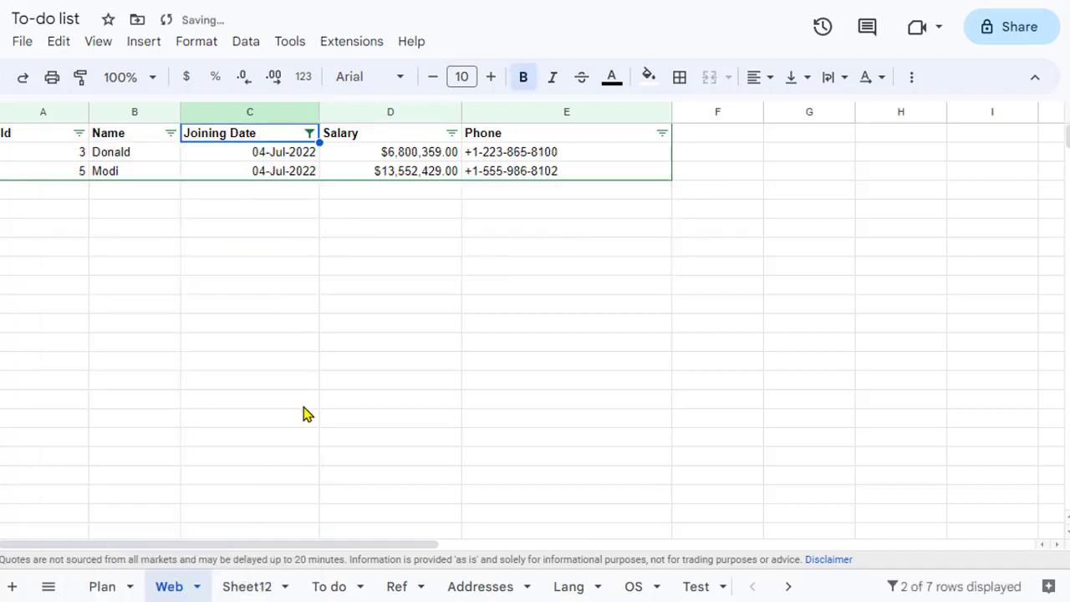
{"action": "left_click", "coordinate": [358, 313]}
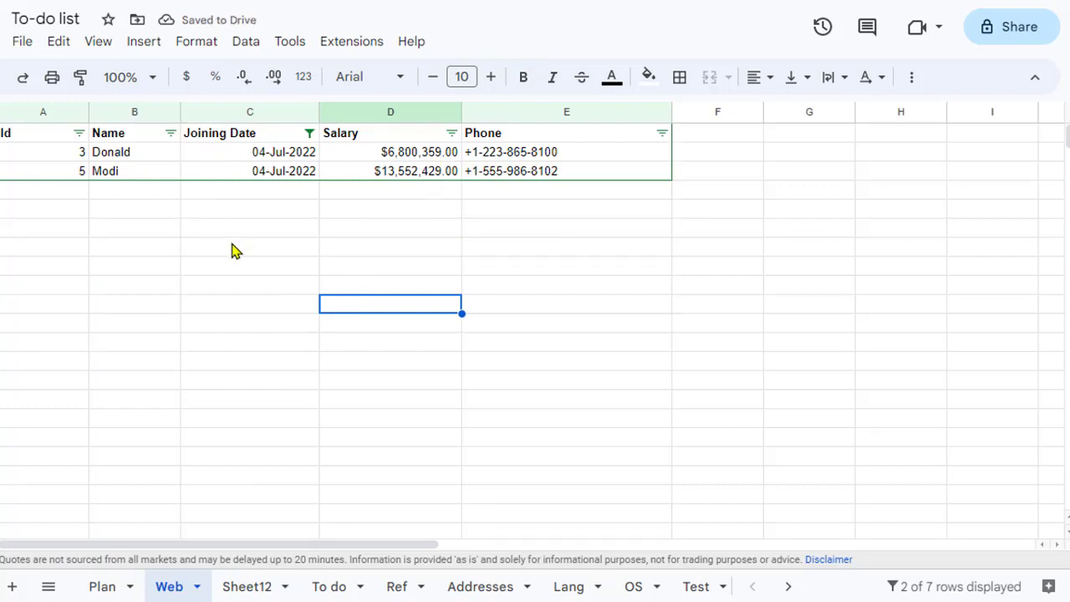
Save the date filter as filter view 'joining date is 4 July', then close it
{"action": "left_click", "coordinate": [246, 42]}
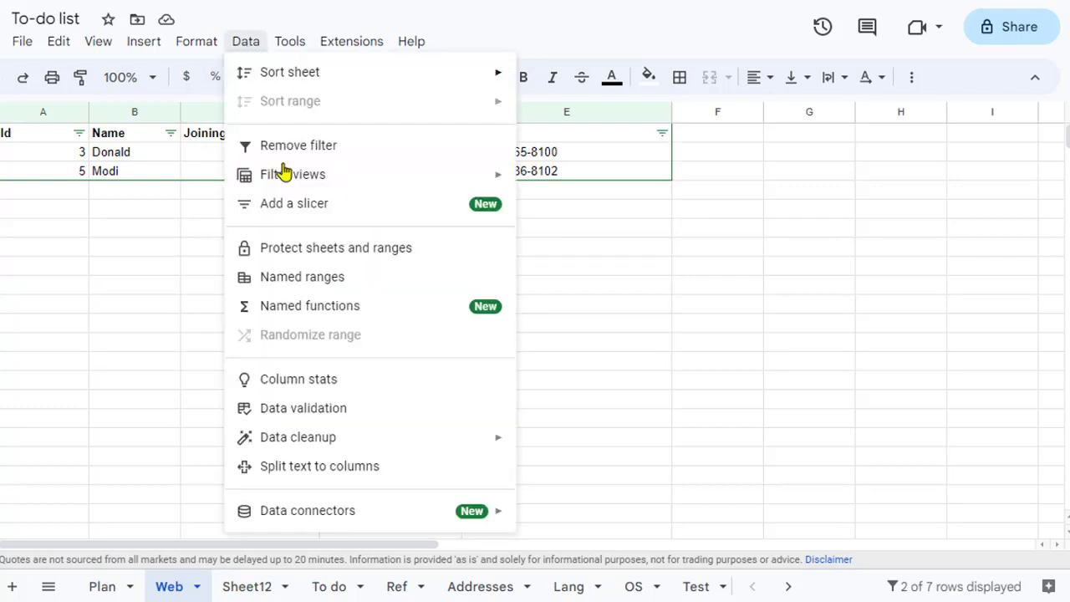
{"action": "mouse_move", "coordinate": [491, 182]}
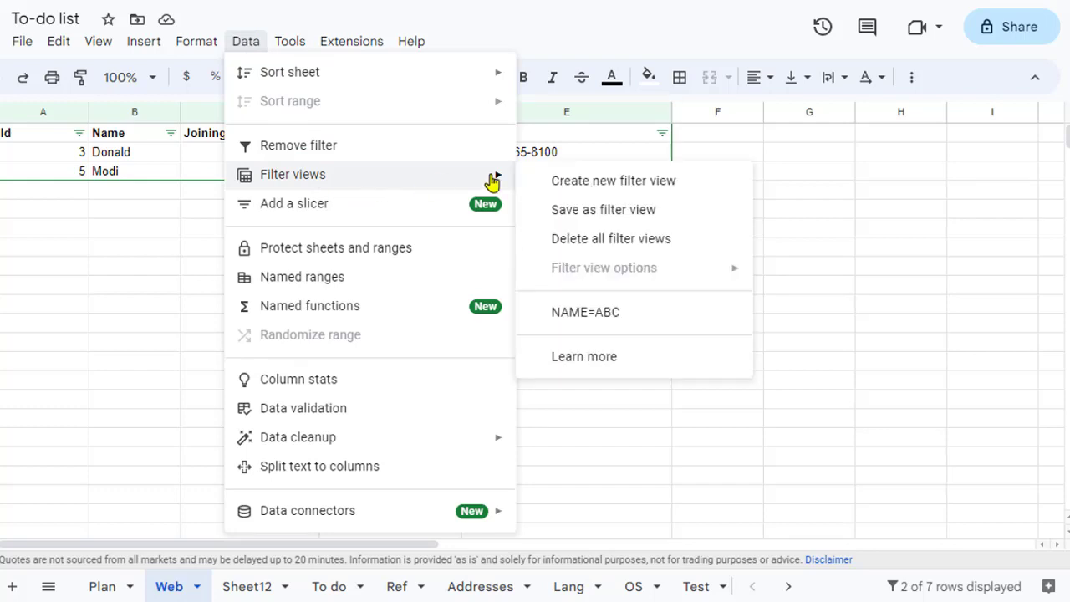
{"action": "left_click", "coordinate": [613, 220]}
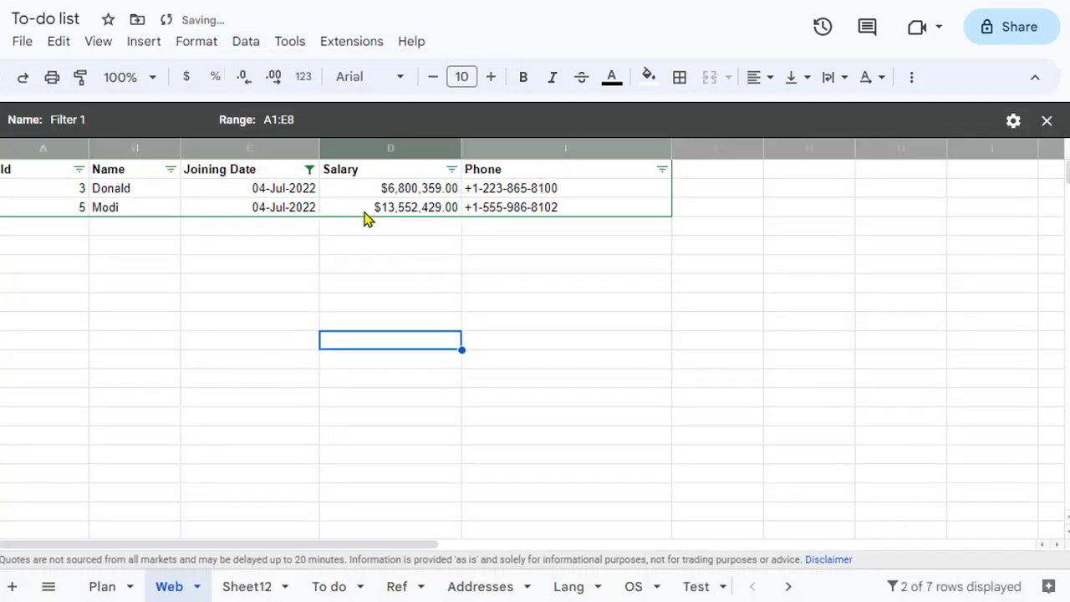
{"action": "left_click", "coordinate": [67, 120]}
{"action": "double_click", "coordinate": [71, 120]}
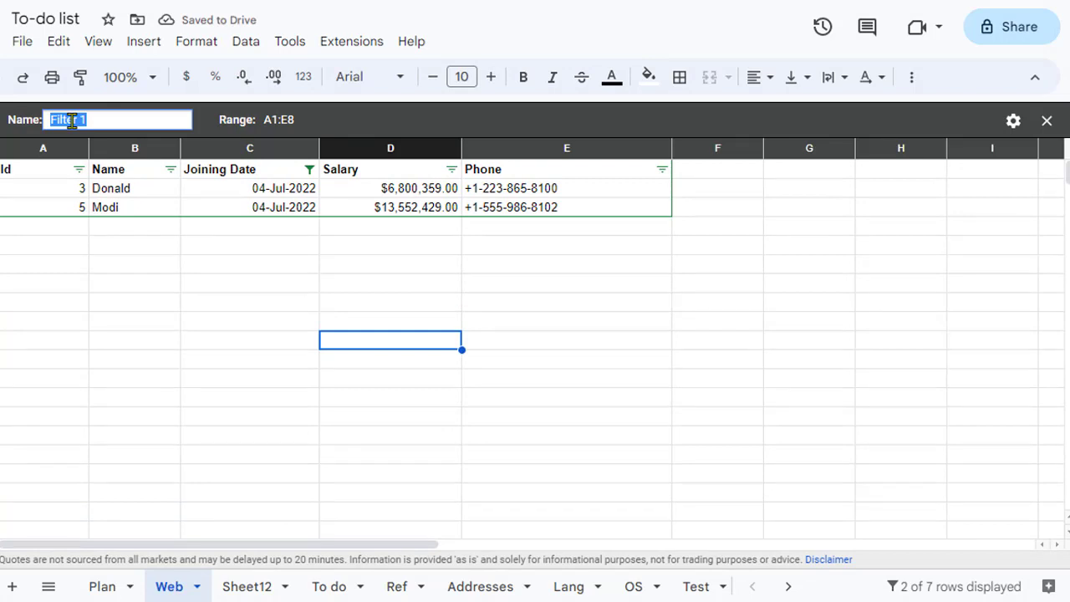
{"action": "type", "text": "joining da"}
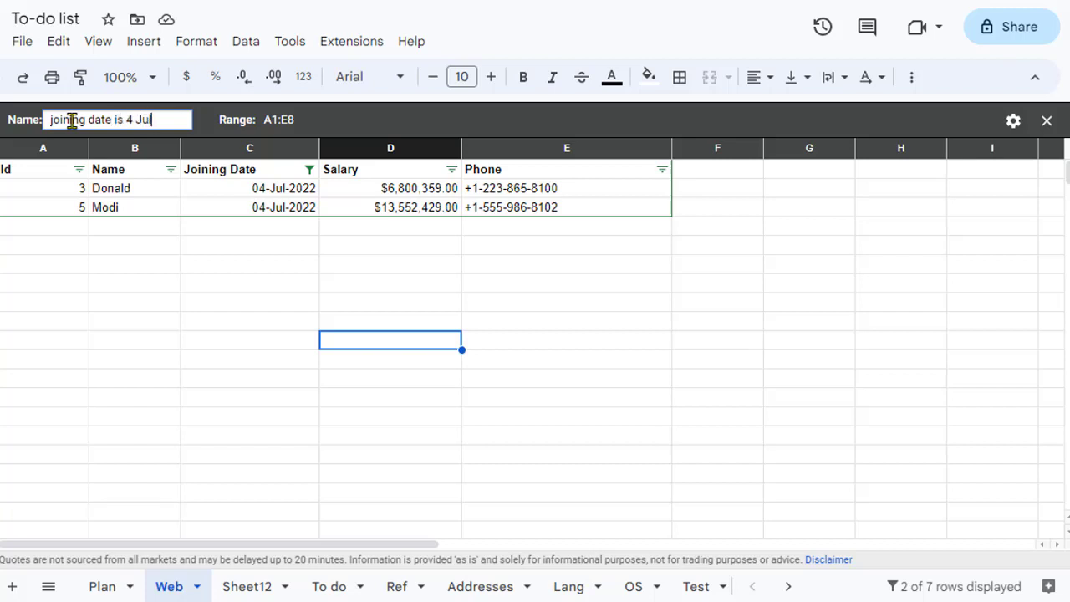
{"action": "key", "text": "Return"}
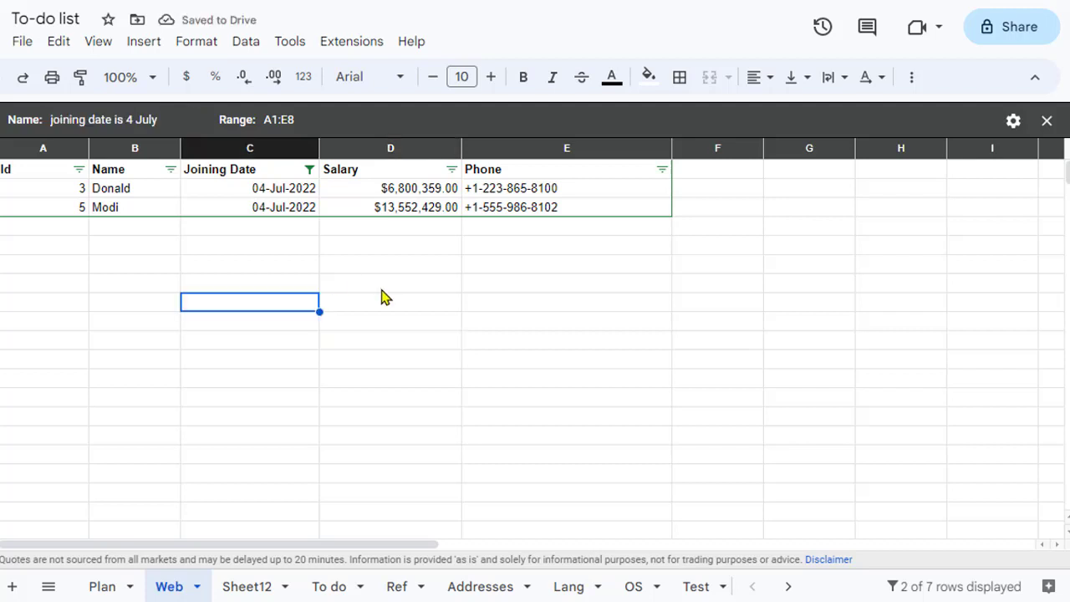
{"action": "left_click", "coordinate": [1046, 119]}
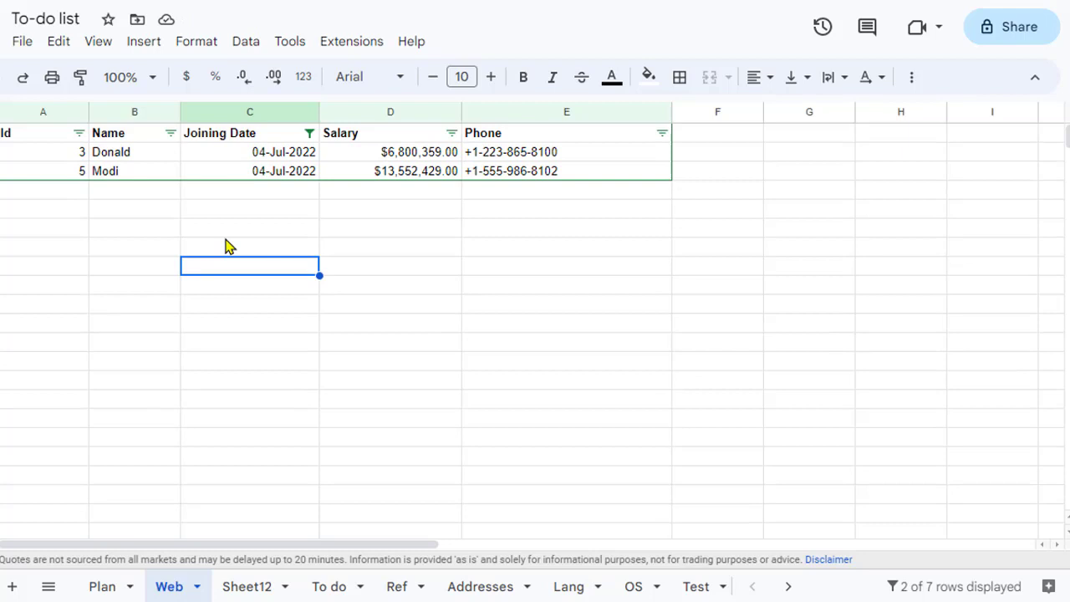
Recheck every date in the Joining Date filter so all seven rows reappear
{"action": "left_click", "coordinate": [309, 133]}
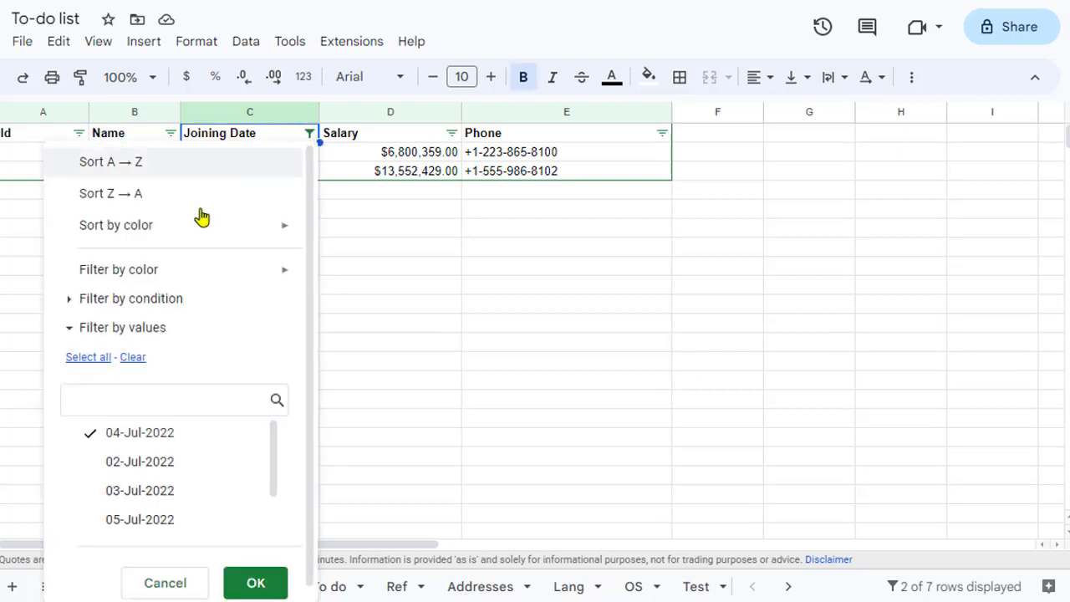
{"action": "left_click", "coordinate": [87, 358]}
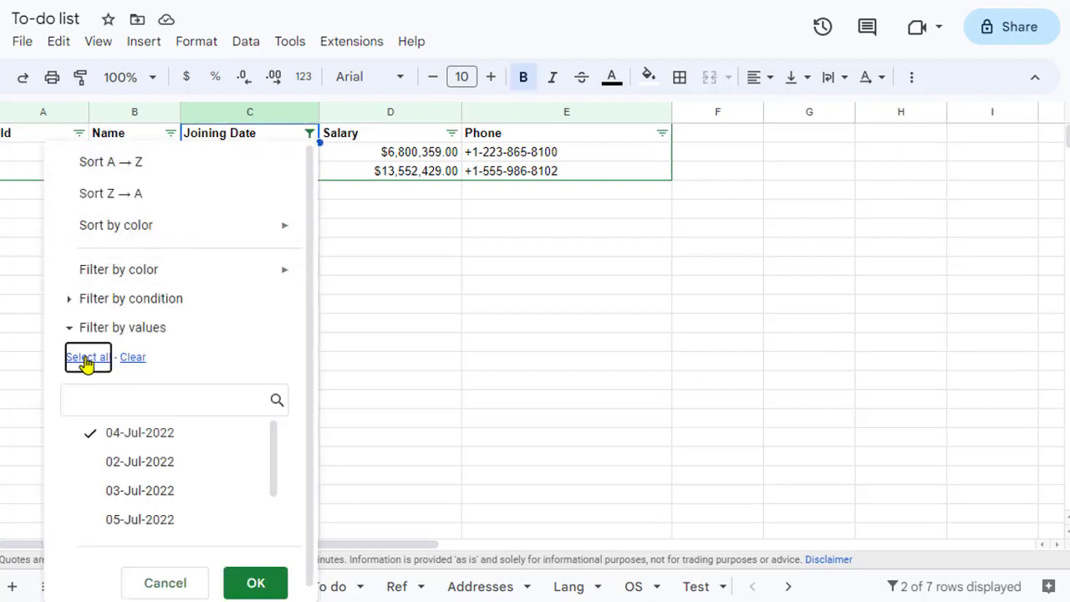
{"action": "left_click", "coordinate": [260, 585]}
{"action": "left_click", "coordinate": [229, 378]}
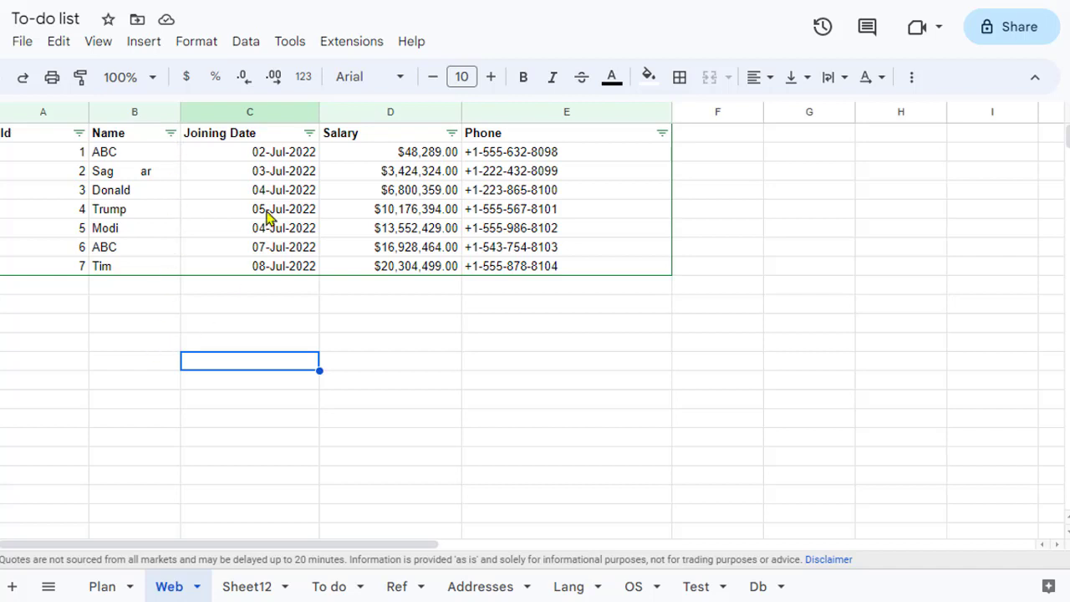
{"action": "left_click", "coordinate": [245, 43]}
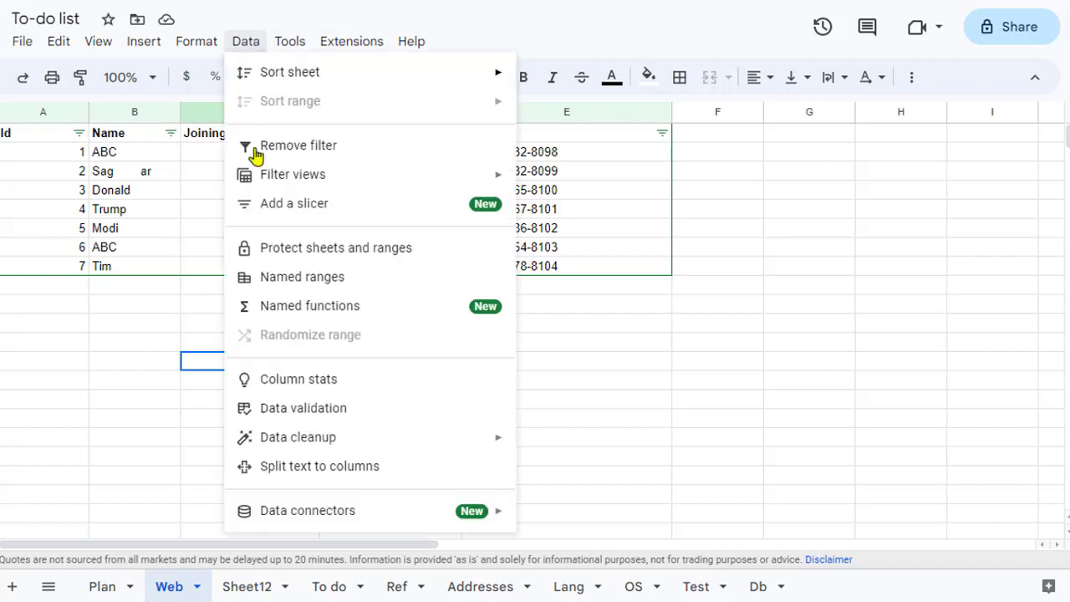
{"action": "mouse_move", "coordinate": [446, 178]}
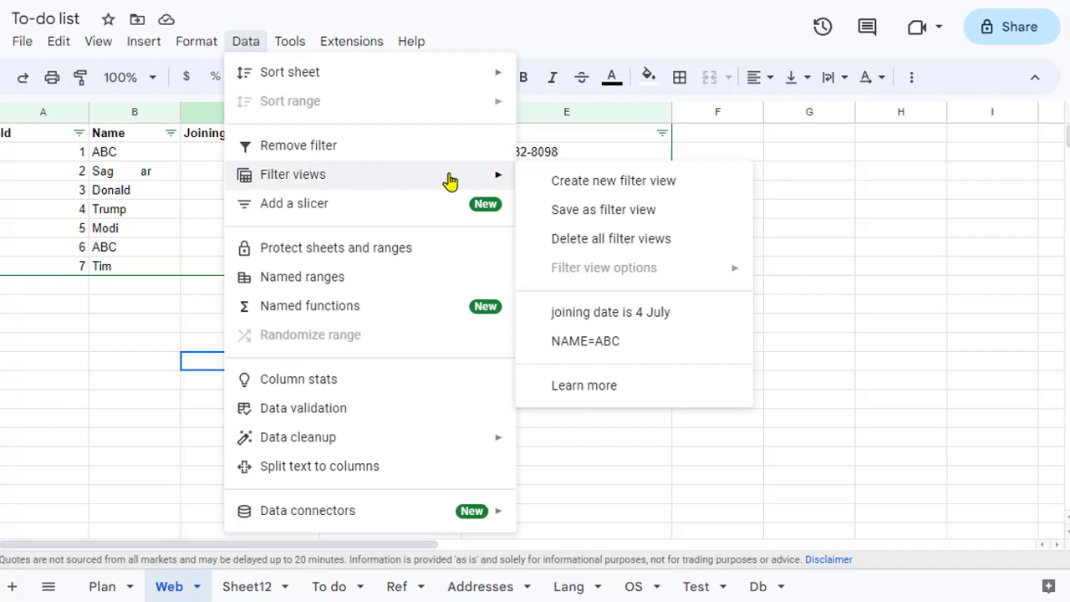
{"action": "left_click", "coordinate": [644, 352]}
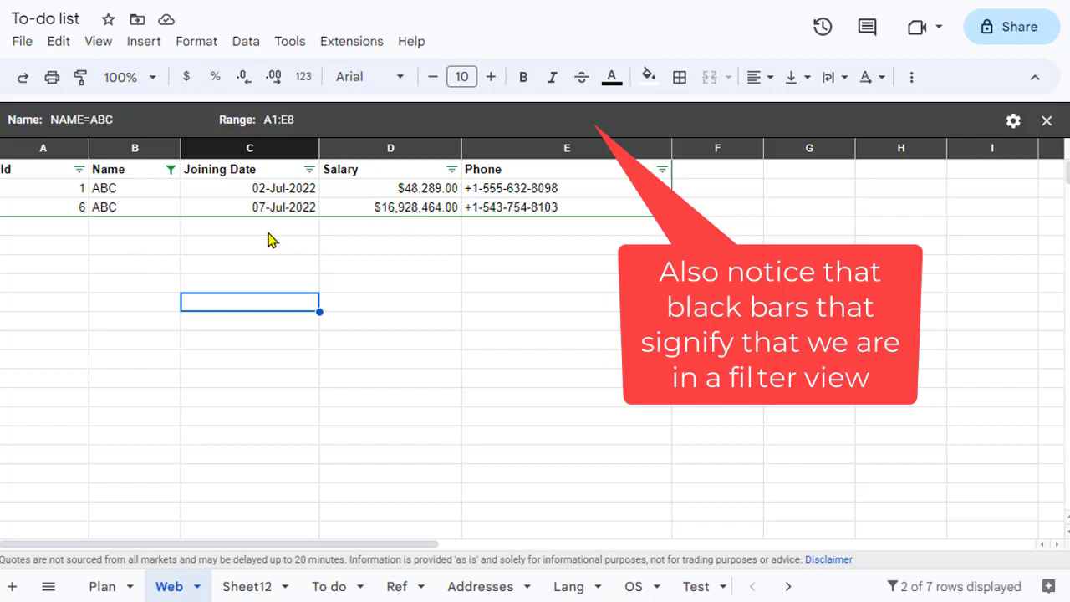
{"action": "left_click", "coordinate": [1045, 123]}
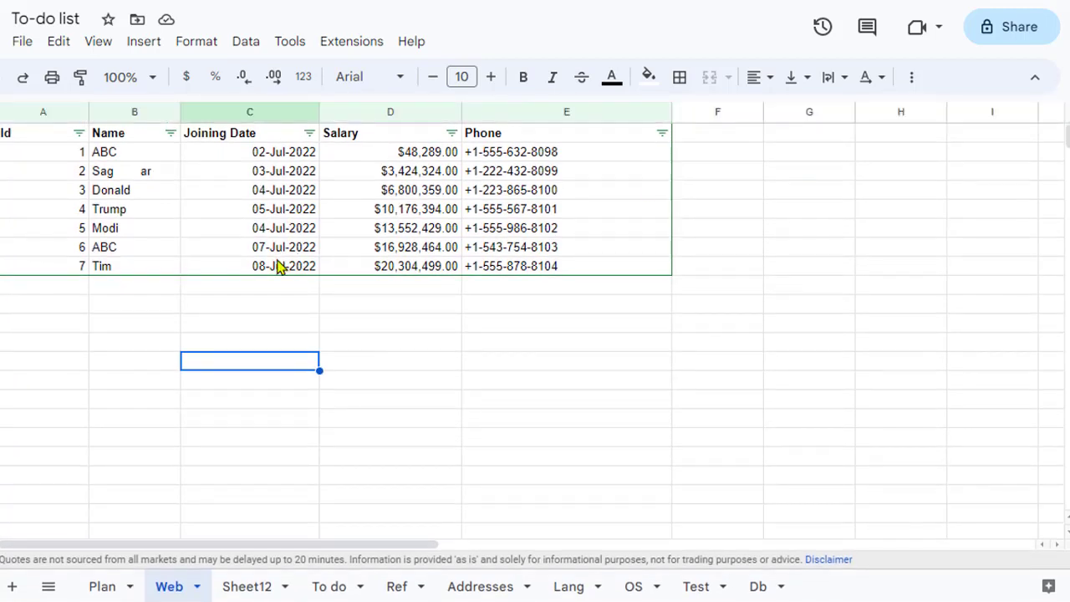
{"action": "left_click", "coordinate": [251, 46]}
{"action": "mouse_move", "coordinate": [375, 190]}
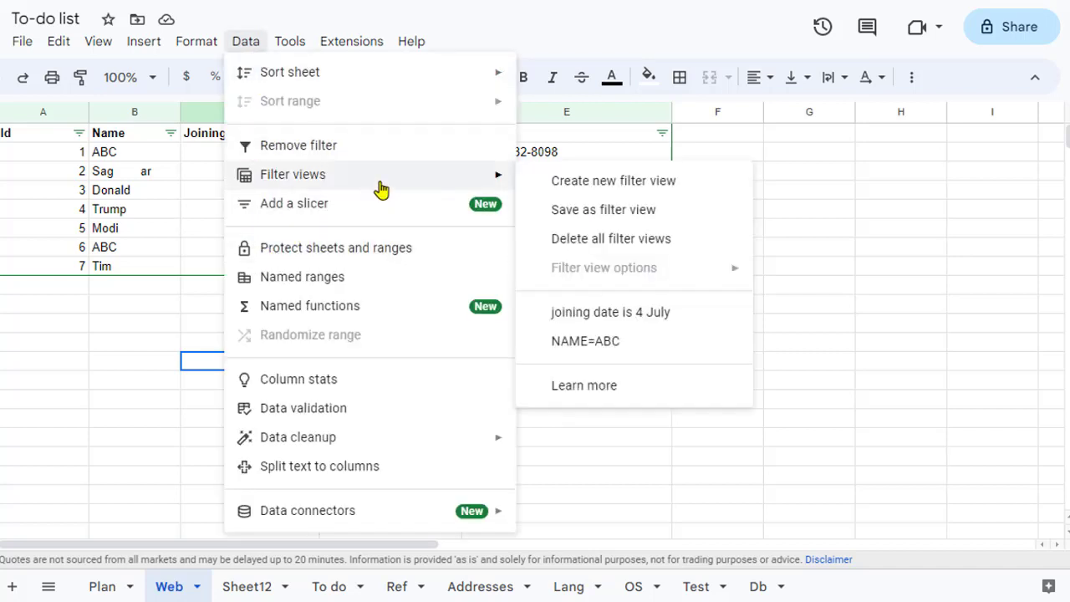
{"action": "left_click", "coordinate": [673, 320]}
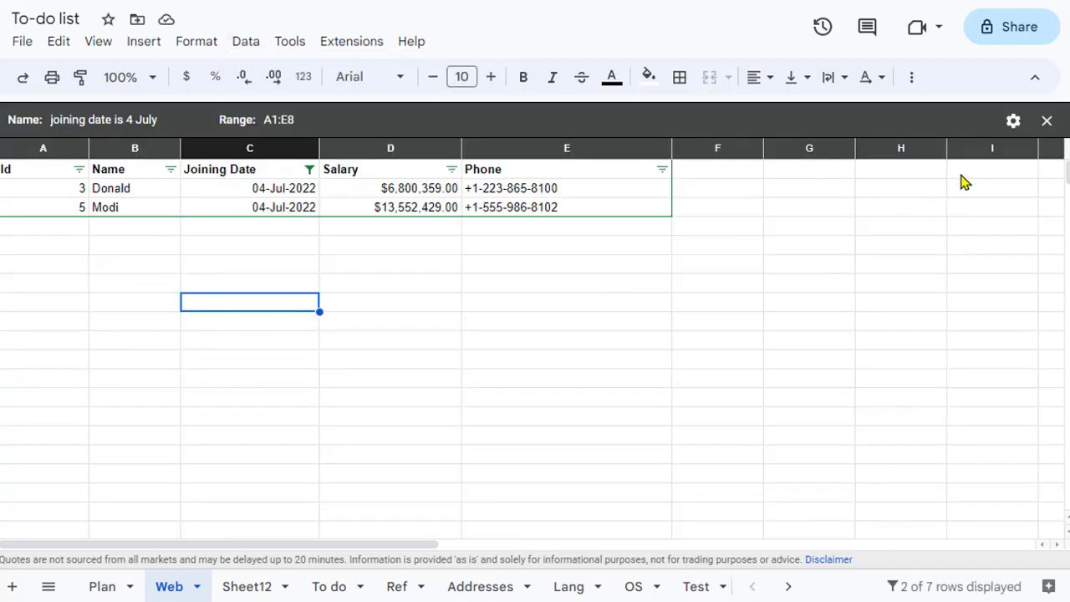
{"action": "left_click", "coordinate": [1043, 121]}
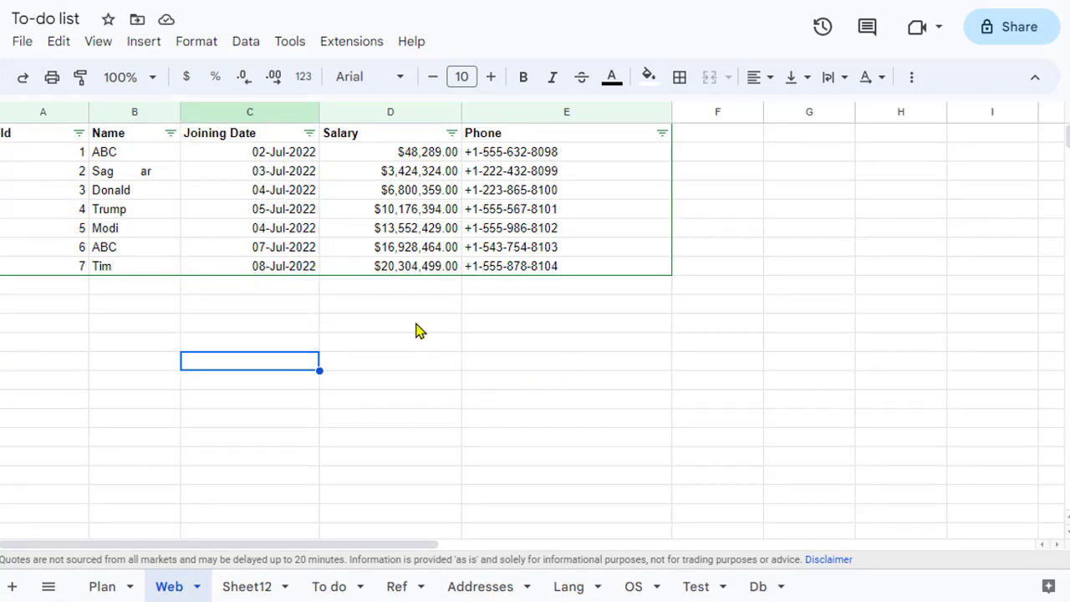
{"action": "left_click", "coordinate": [255, 46]}
{"action": "mouse_move", "coordinate": [422, 178]}
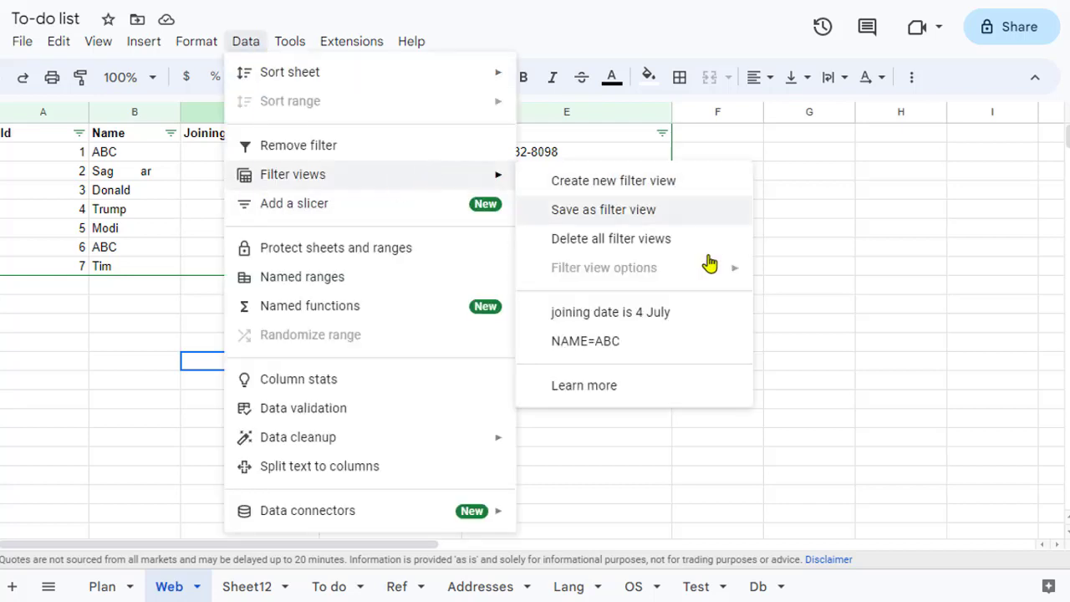
{"action": "left_click", "coordinate": [833, 255]}
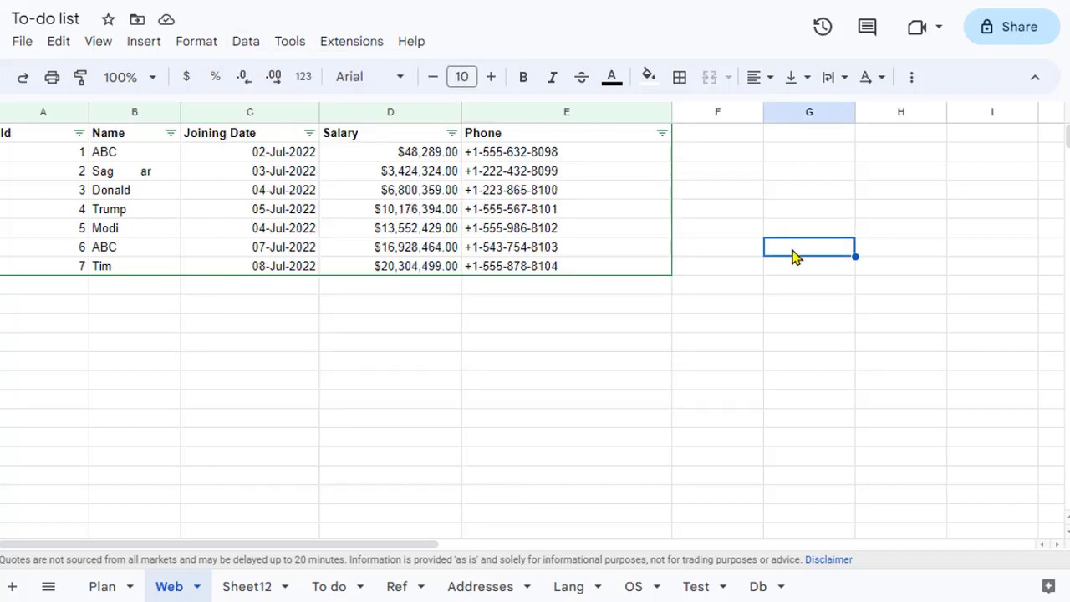